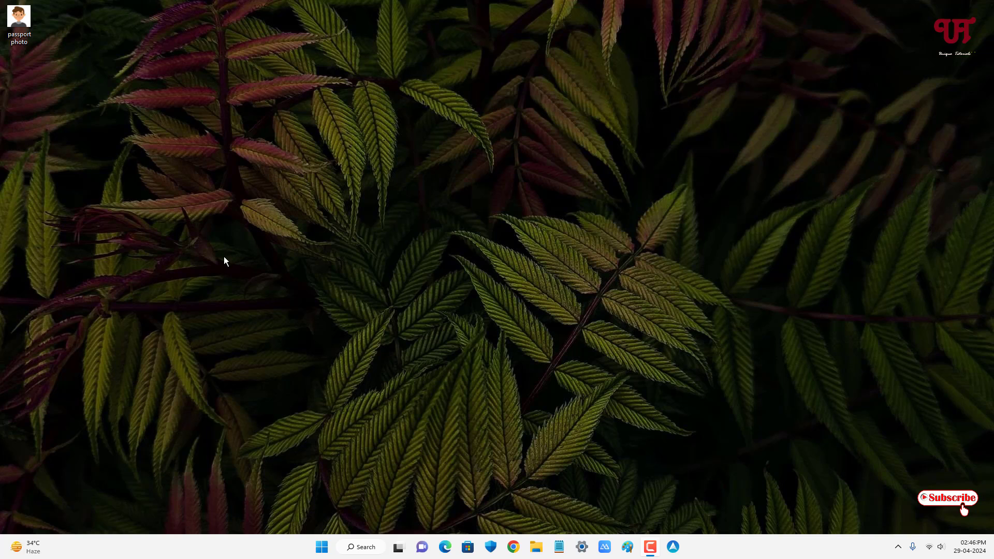
# Open the passport photo file in Paint from its Open with menu
pyautogui.rightClick(24, 28)
pyautogui.moveTo(113, 175)
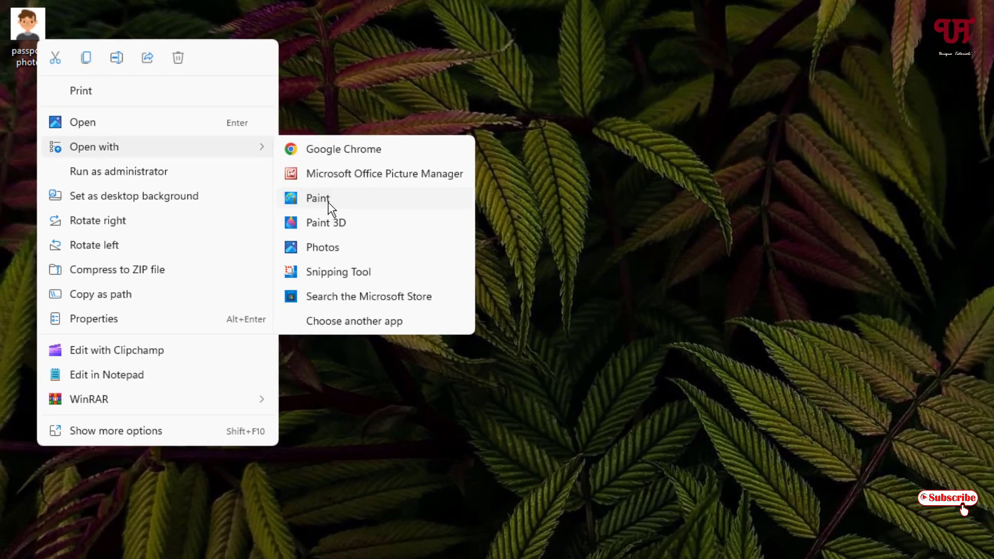
pyautogui.click(330, 205)
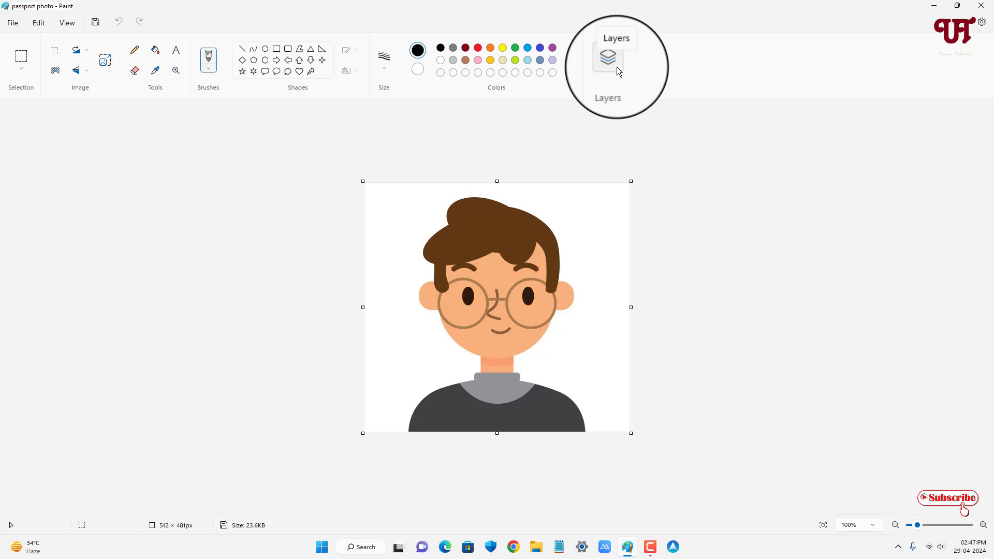
# Show the layers list, hide the canvas background, and remove the portrait's white background
pyautogui.click(616, 67)
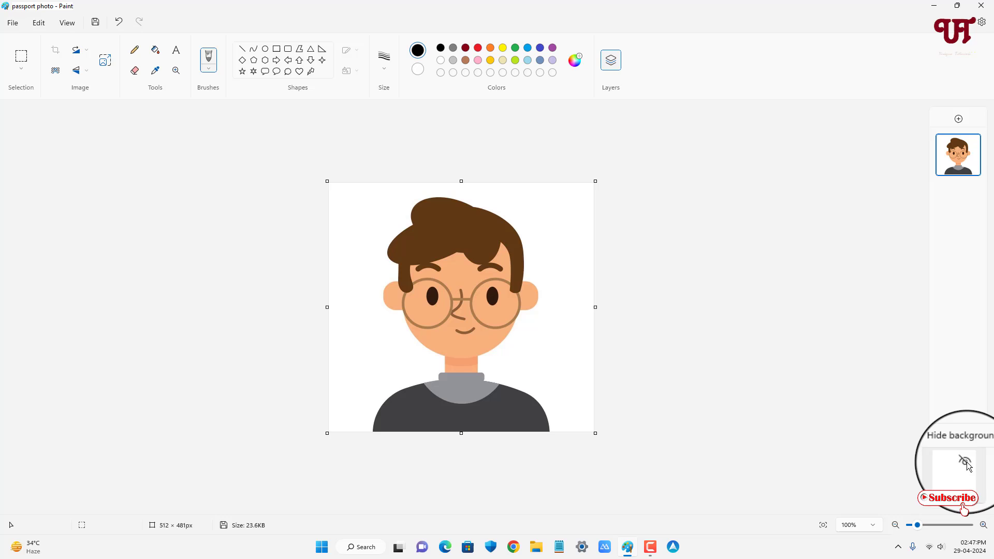
pyautogui.click(967, 464)
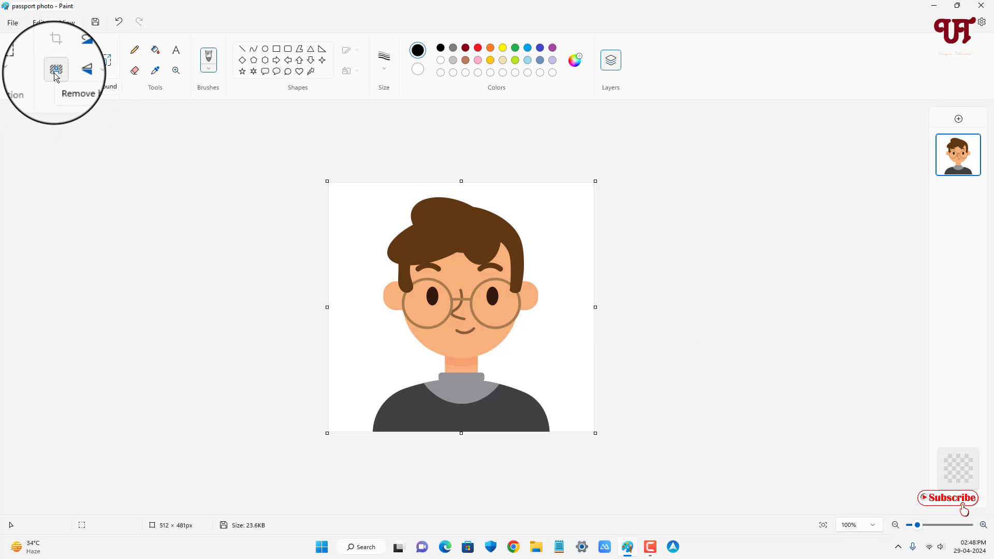
pyautogui.click(56, 70)
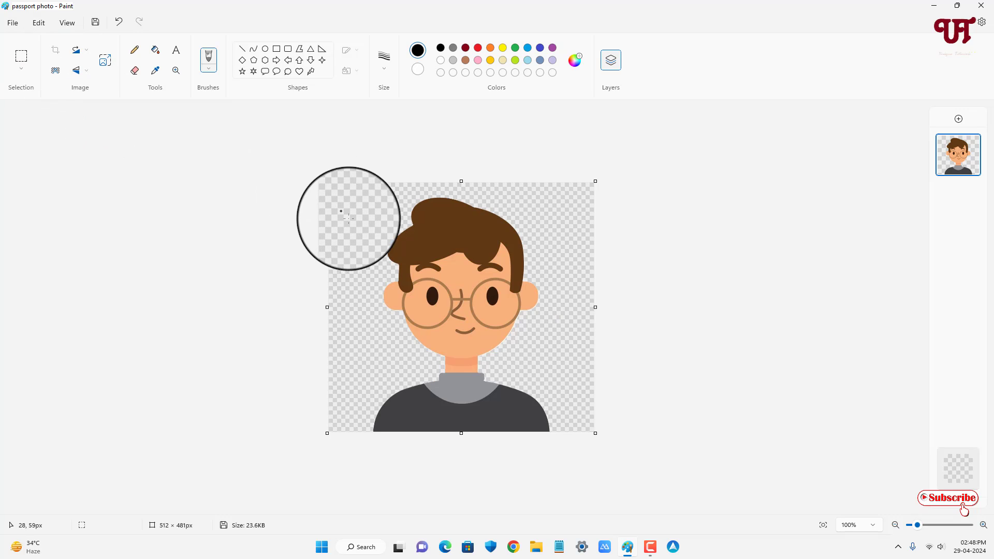
# Add an empty layer above the portrait with green chosen and the Fill tool selected
pyautogui.click(958, 120)
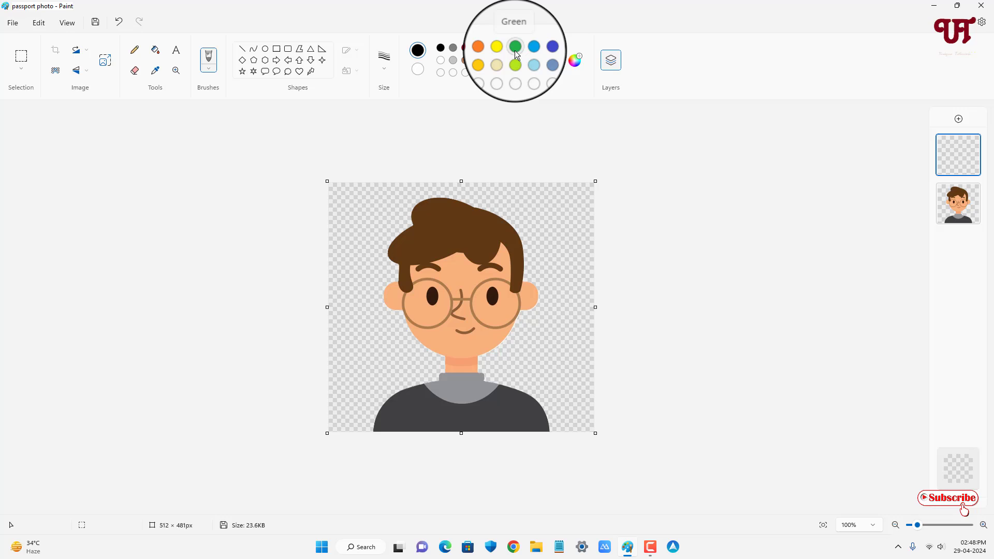
pyautogui.click(514, 48)
pyautogui.click(157, 51)
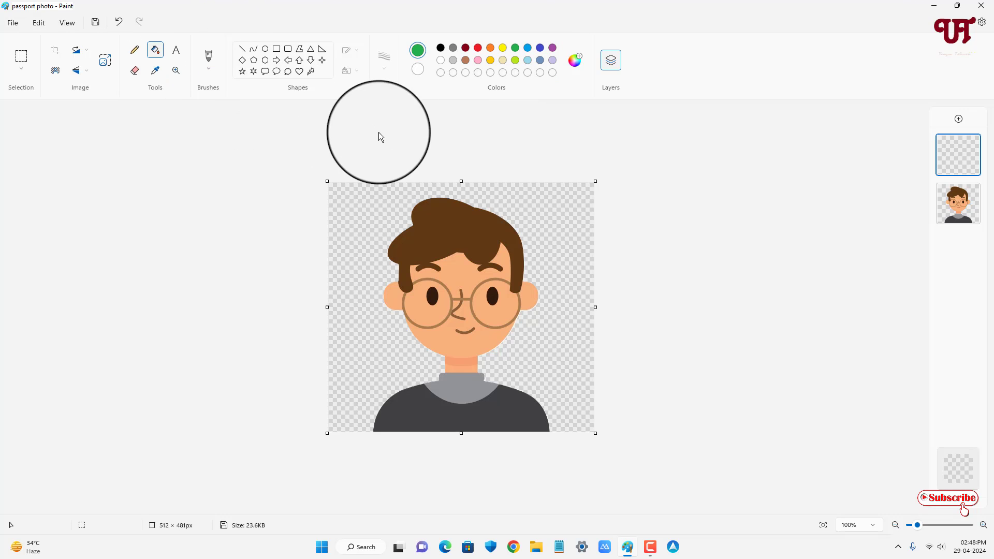
# Fill the new layer solid green, move the cartoon layer above it, and save the photo
pyautogui.click(543, 203)
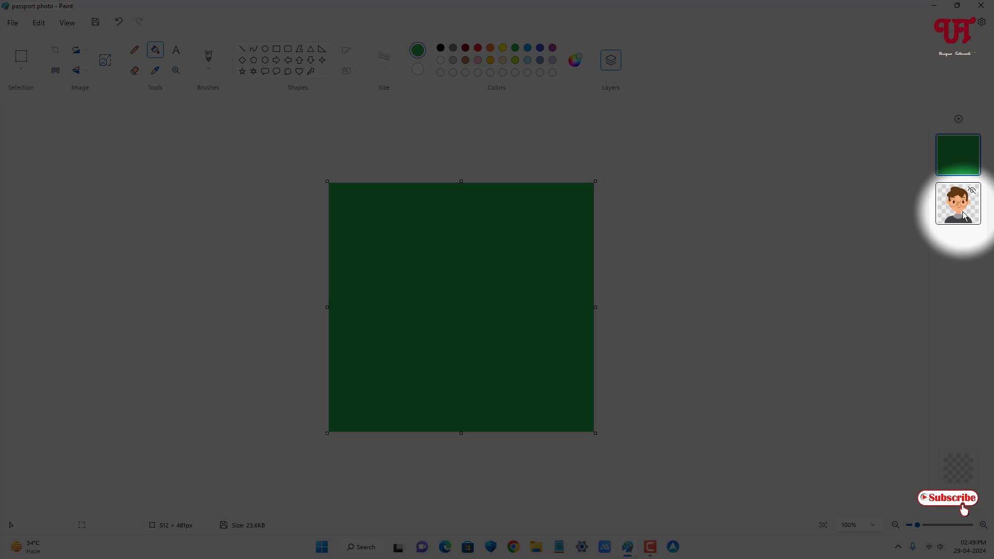
pyautogui.moveTo(960, 211); pyautogui.dragTo(955, 155)
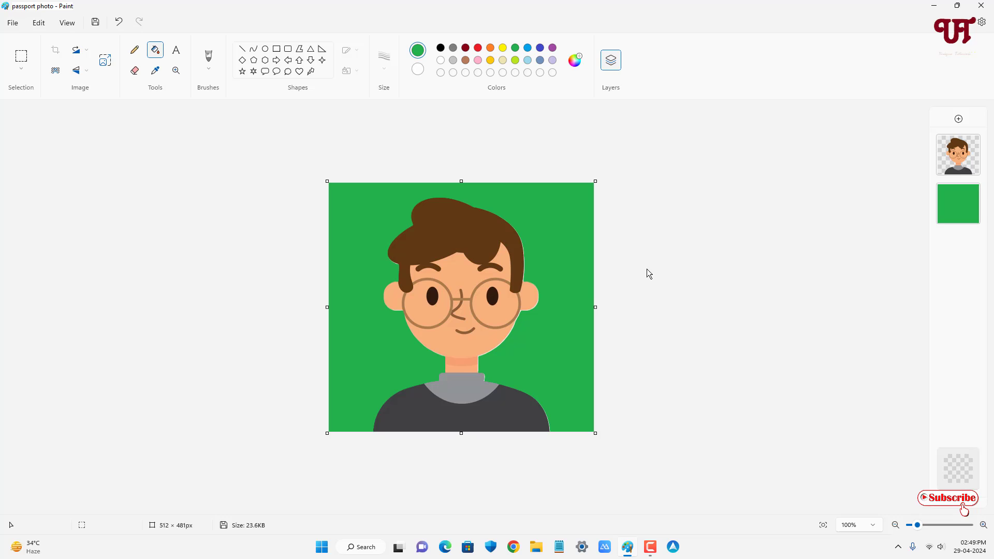
pyautogui.click(13, 22)
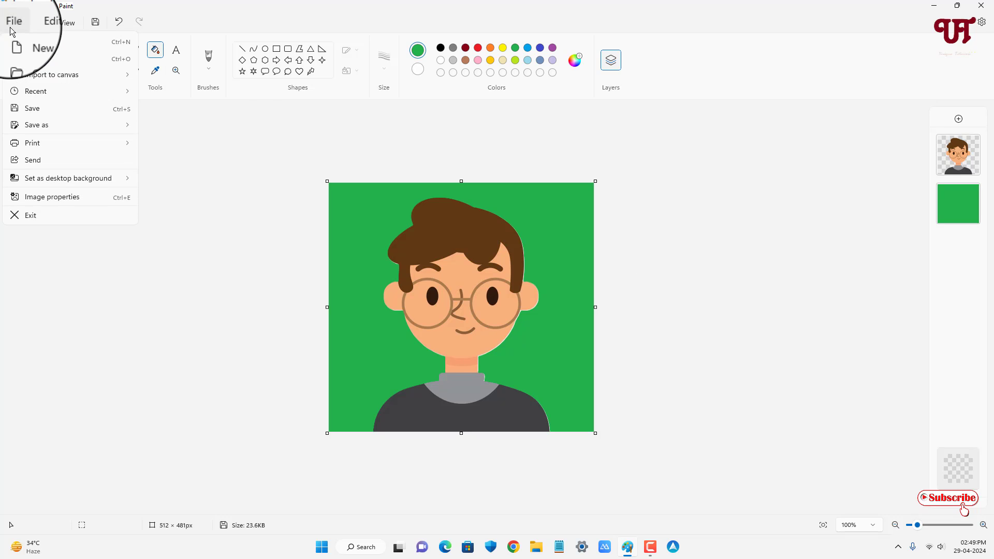
pyautogui.click(34, 109)
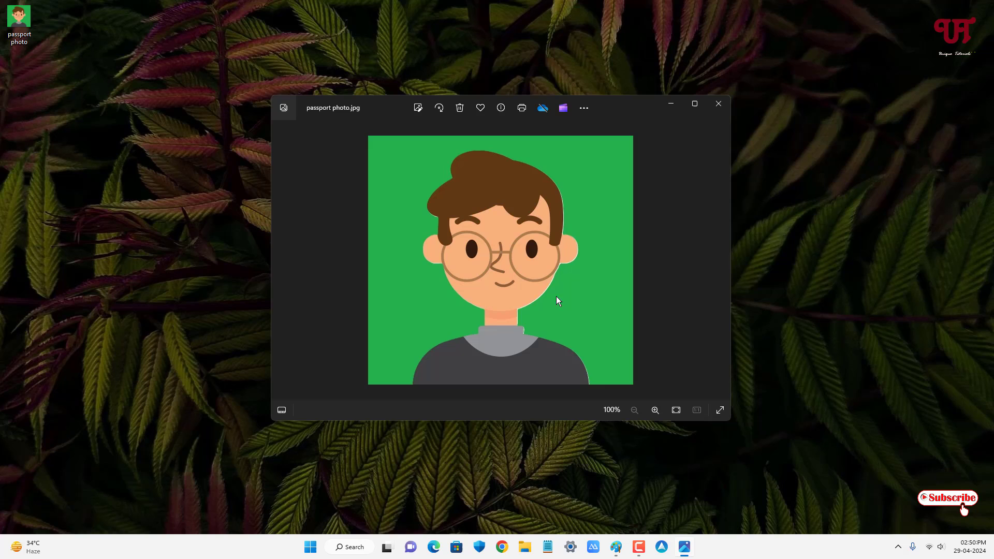
# Close the Photos window showing the green-backdrop passport photo
pyautogui.click(719, 104)
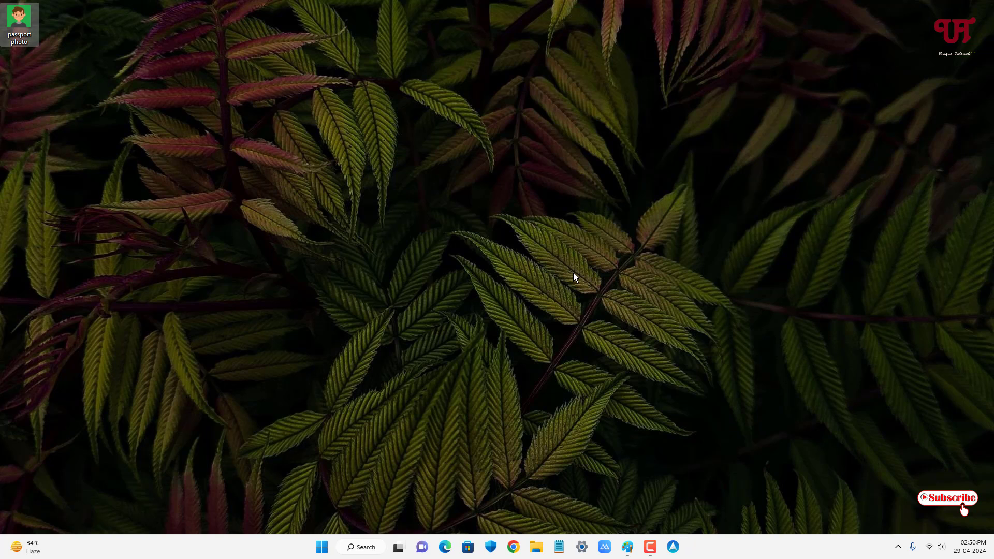